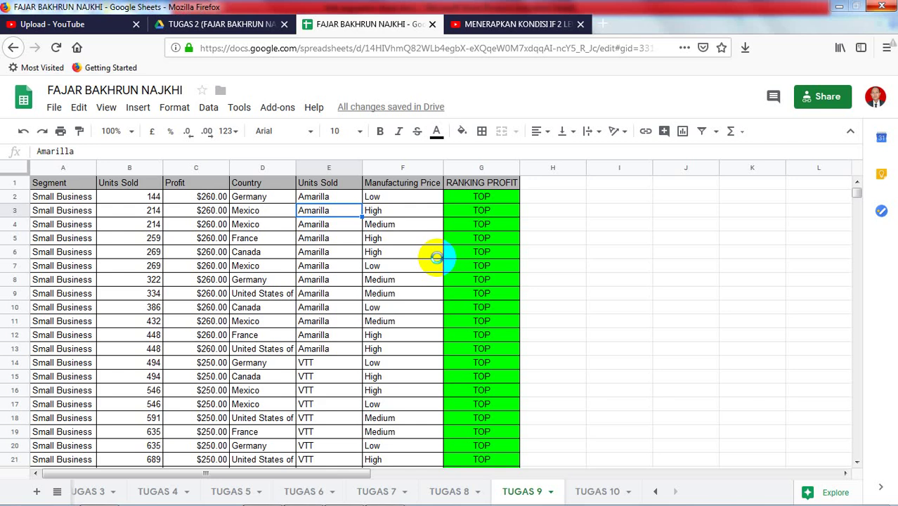
Inspect the nested IF formula in cell G2 of the RANKING PROFIT column.
{"action": "key", "text": "alt"}
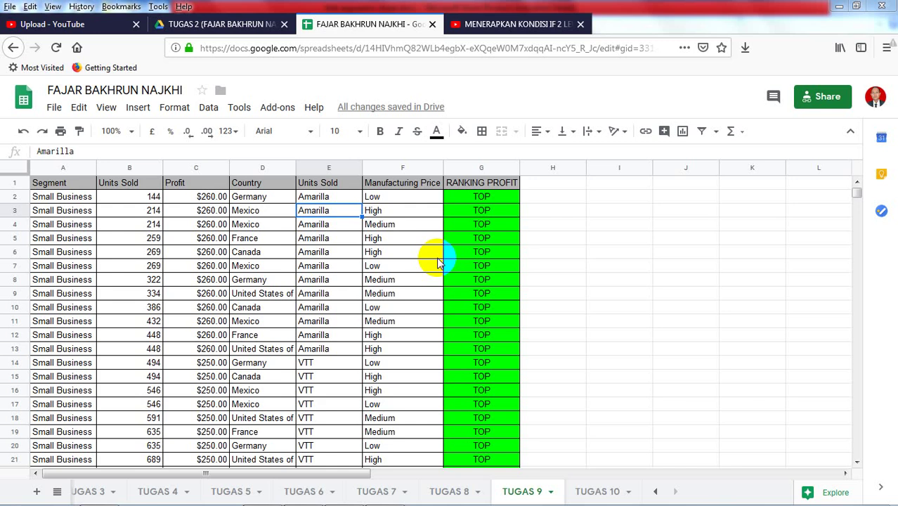
{"action": "left_click", "coordinate": [495, 187]}
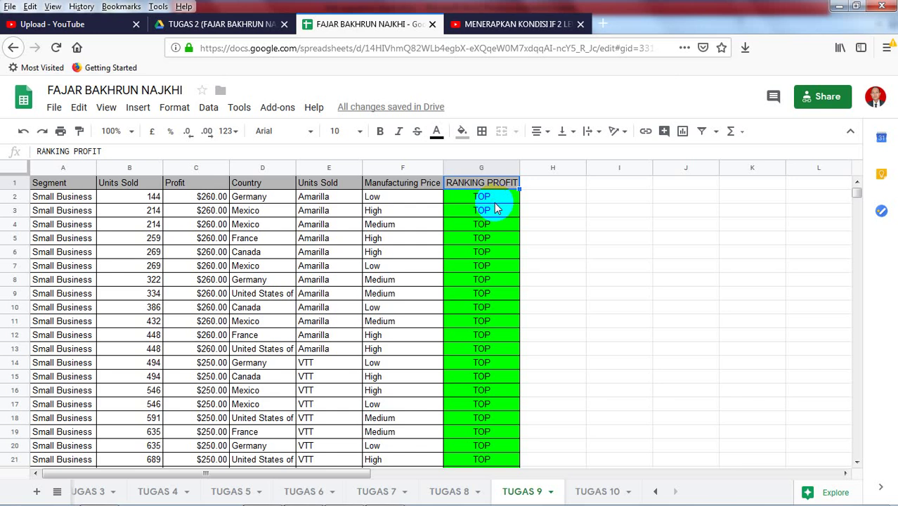
{"action": "left_click", "coordinate": [494, 200]}
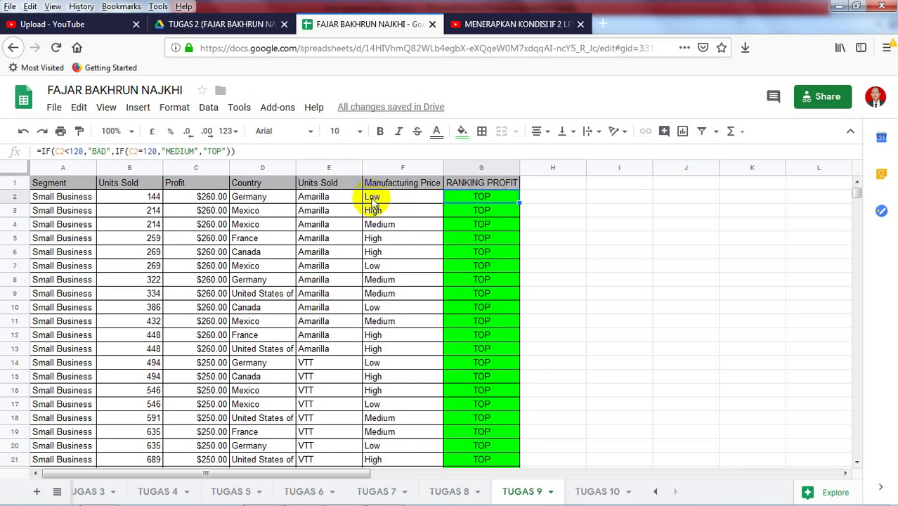
{"action": "left_click", "coordinate": [471, 196]}
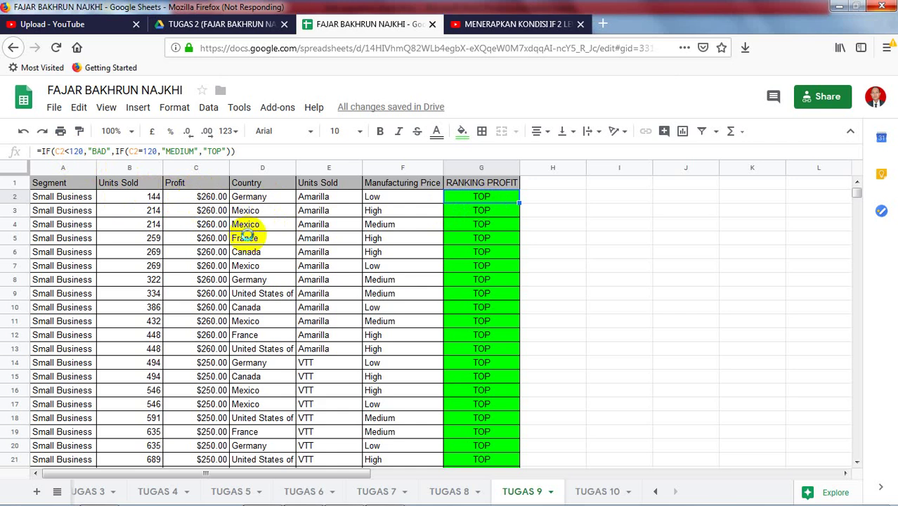
Set the Profit value in cell C2 to 5 to test the ranking formula.
{"action": "left_click", "coordinate": [204, 201]}
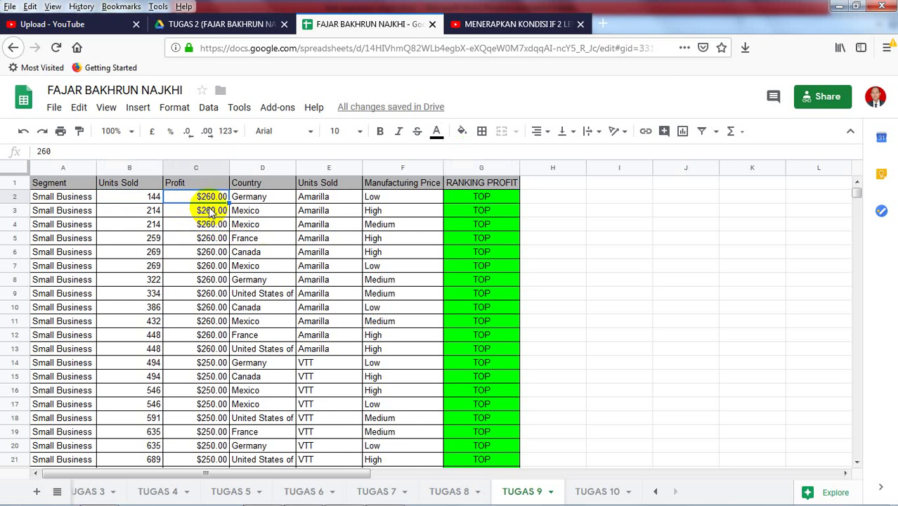
{"action": "type", "text": "5"}
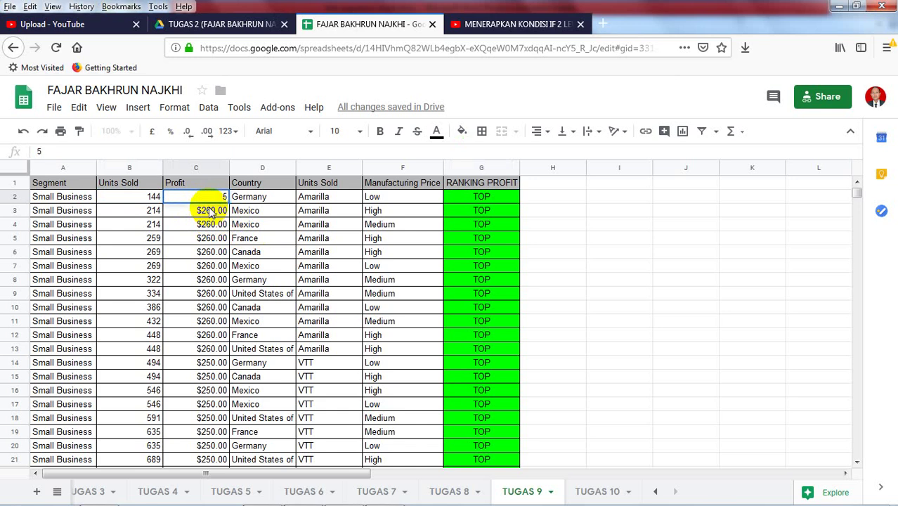
{"action": "key", "text": "Return"}
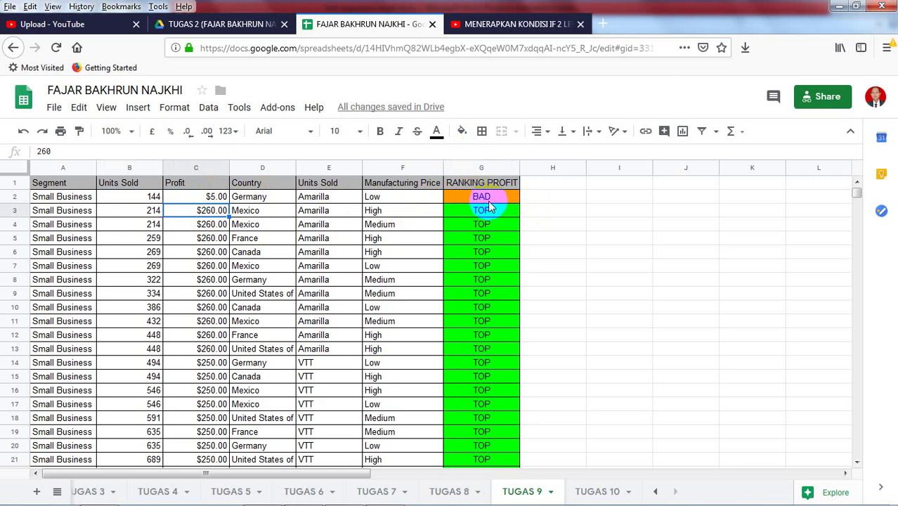
Set the Profit value in cell C2 to 150.
{"action": "left_click", "coordinate": [211, 196]}
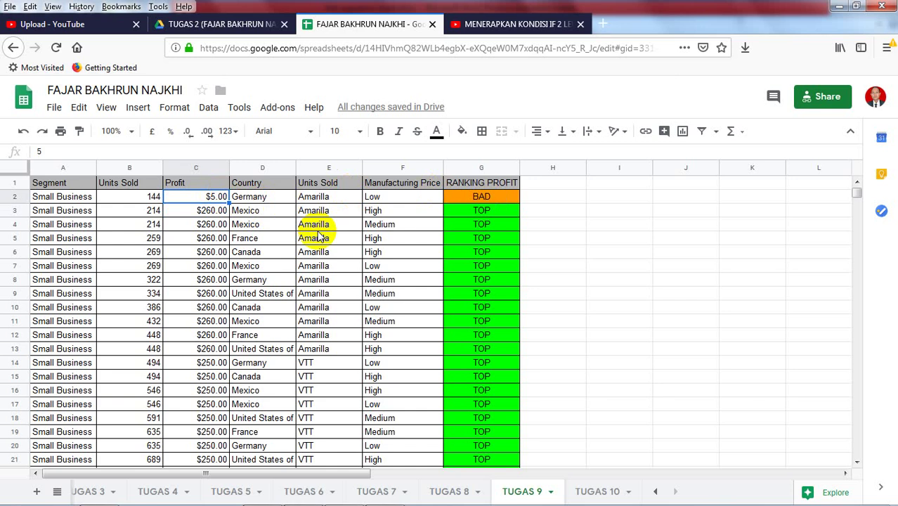
{"action": "type", "text": "260"}
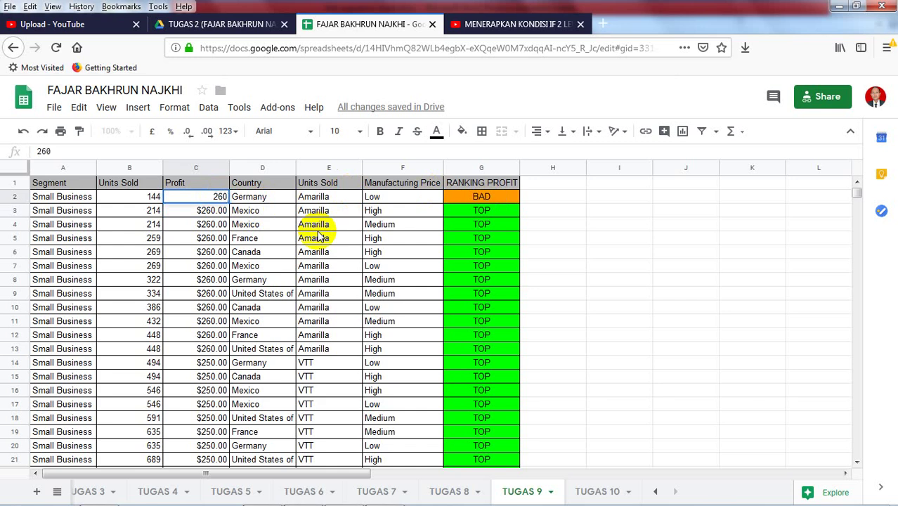
{"action": "key", "text": "BackSpace"}
{"action": "key", "text": "BackSpace"}
{"action": "key", "text": "BackSpace"}
{"action": "type", "text": "150"}
{"action": "key", "text": "Return"}
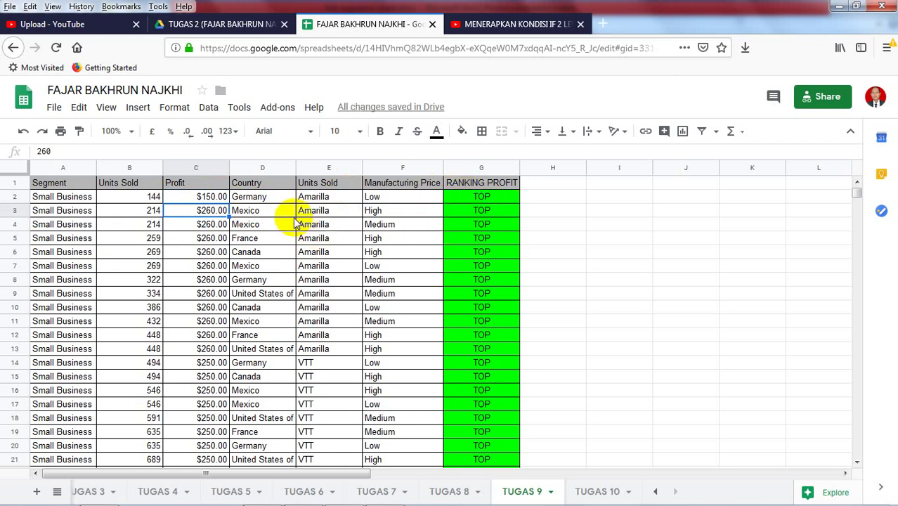
Open the formula in cell G2 and examine its first condition, C2<120, with the "BAD" result.
{"action": "left_click", "coordinate": [466, 203]}
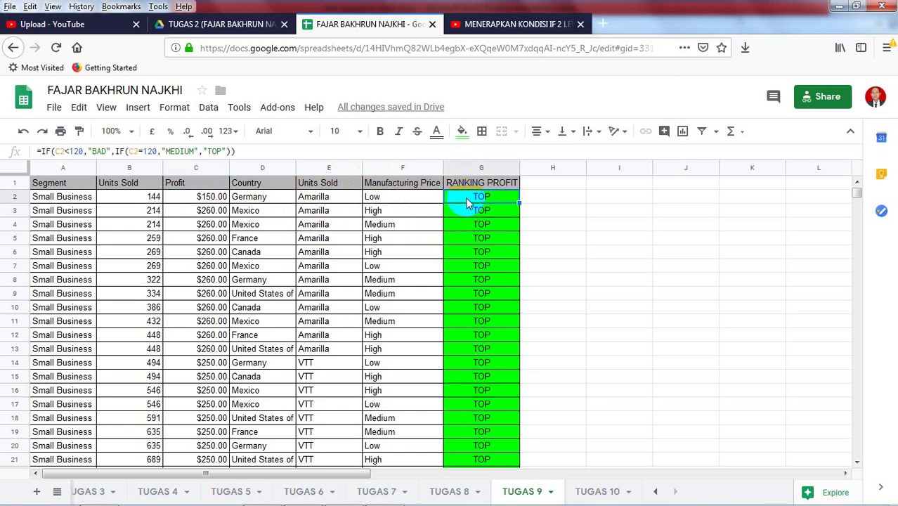
{"action": "double_click", "coordinate": [466, 203]}
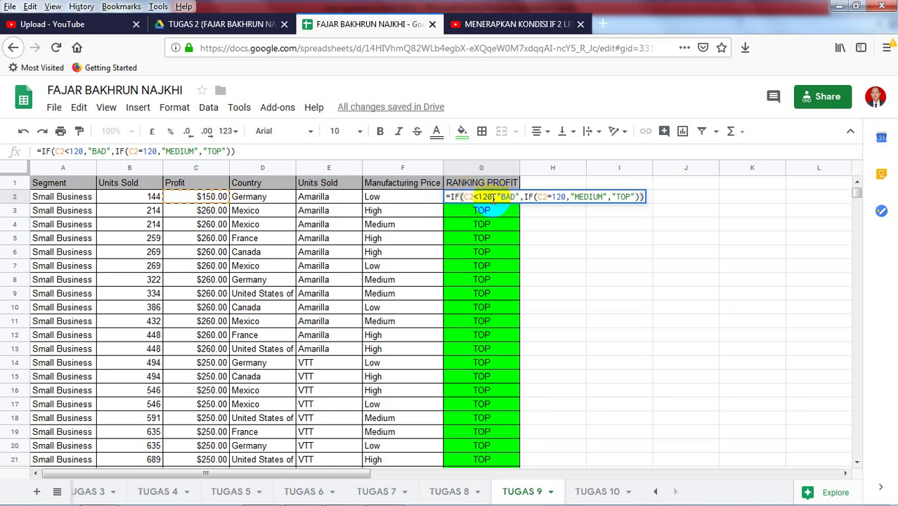
{"action": "left_click", "coordinate": [496, 198]}
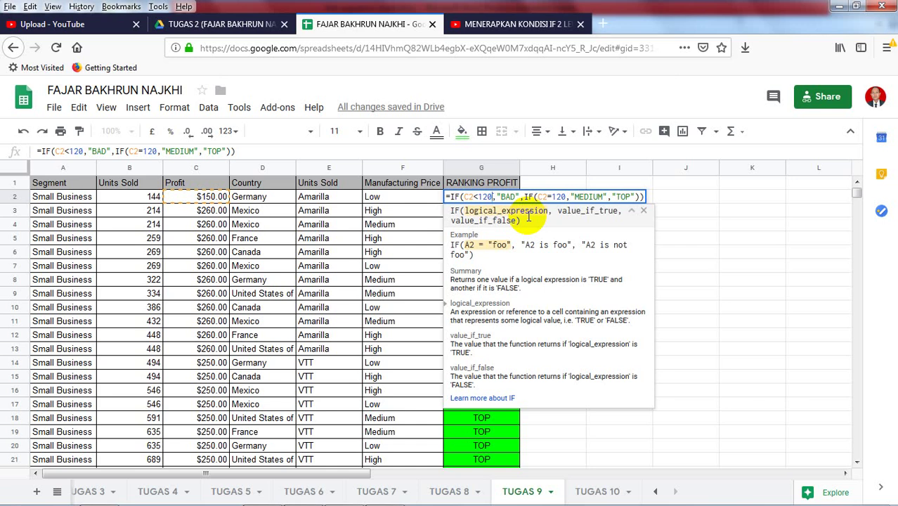
{"action": "left_click", "coordinate": [483, 245]}
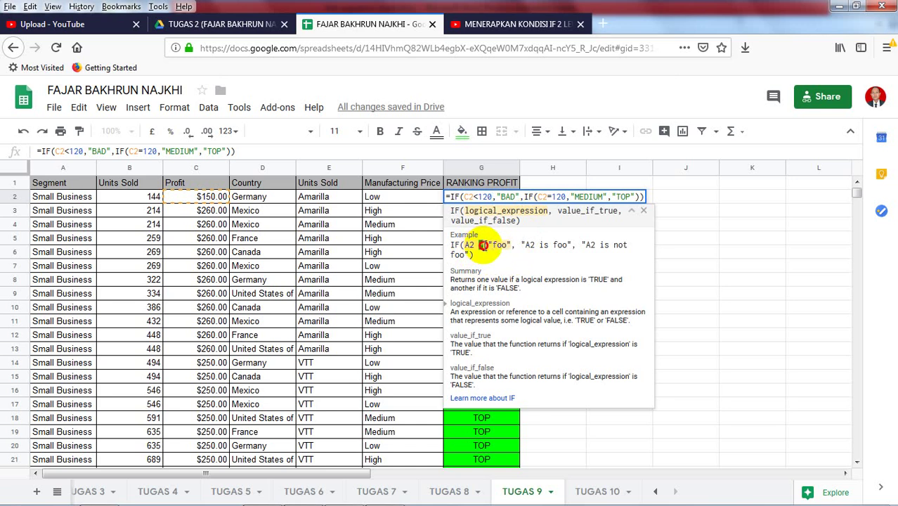
{"action": "left_click_drag", "start_coordinate": [483, 245], "coordinate": [482, 246]}
{"action": "left_click", "coordinate": [481, 246]}
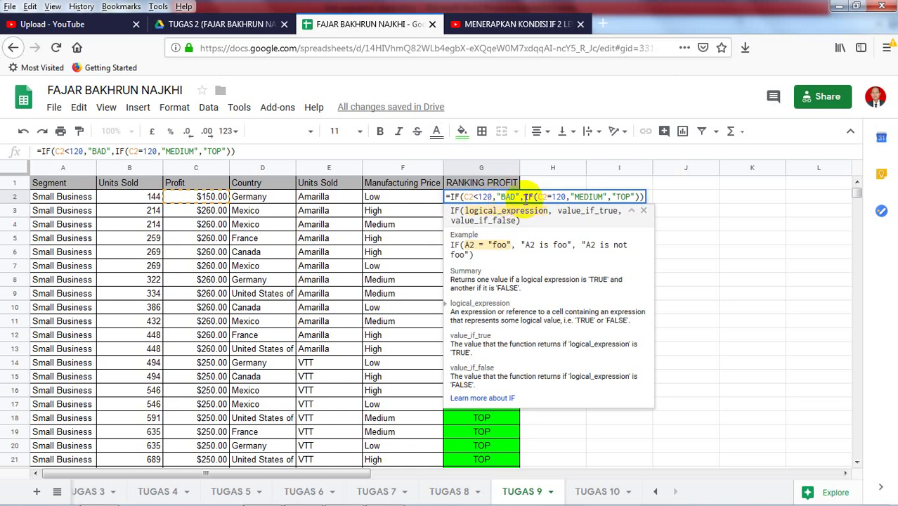
{"action": "left_click_drag", "start_coordinate": [525, 197], "coordinate": [491, 197]}
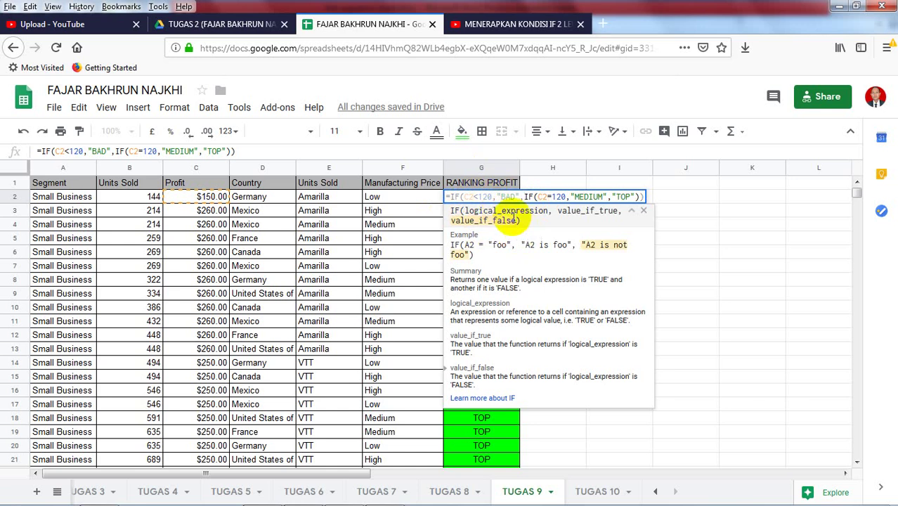
Examine the nested IF(C2=120,"MEDIUM","TOP") part of the G2 formula, and leave the cell without editing it.
{"action": "left_click", "coordinate": [562, 198]}
{"action": "left_click", "coordinate": [592, 198]}
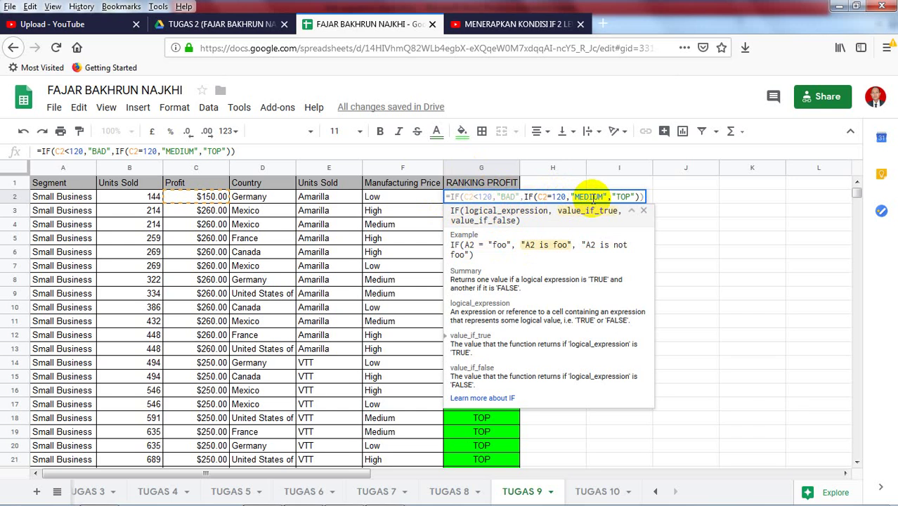
{"action": "left_click", "coordinate": [526, 196]}
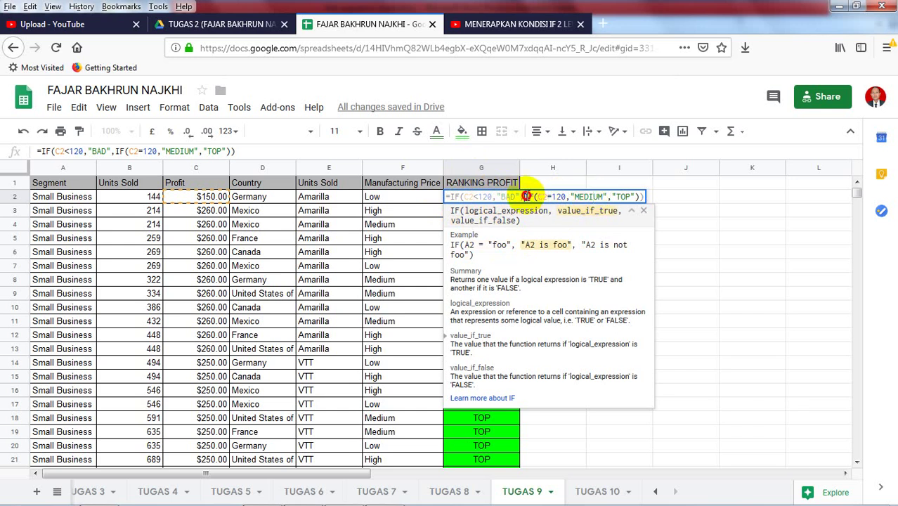
{"action": "left_click_drag", "start_coordinate": [525, 196], "coordinate": [638, 200]}
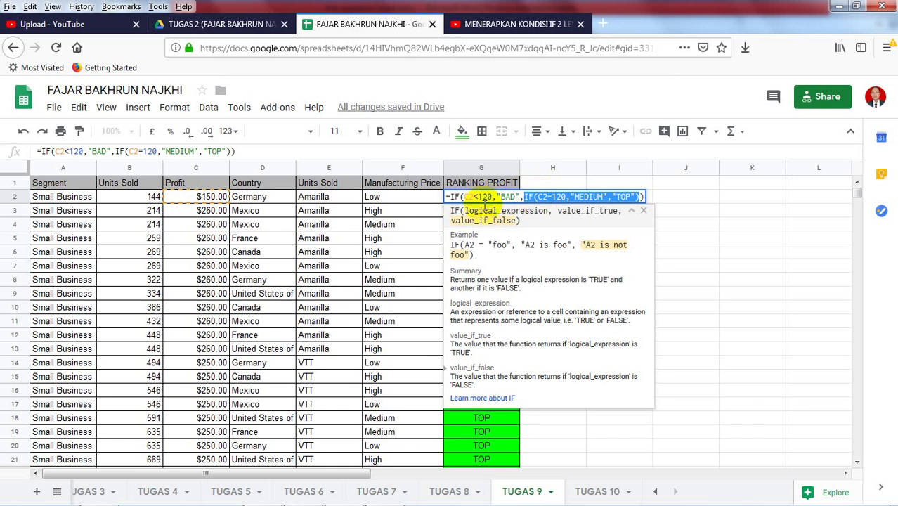
{"action": "left_click", "coordinate": [550, 199]}
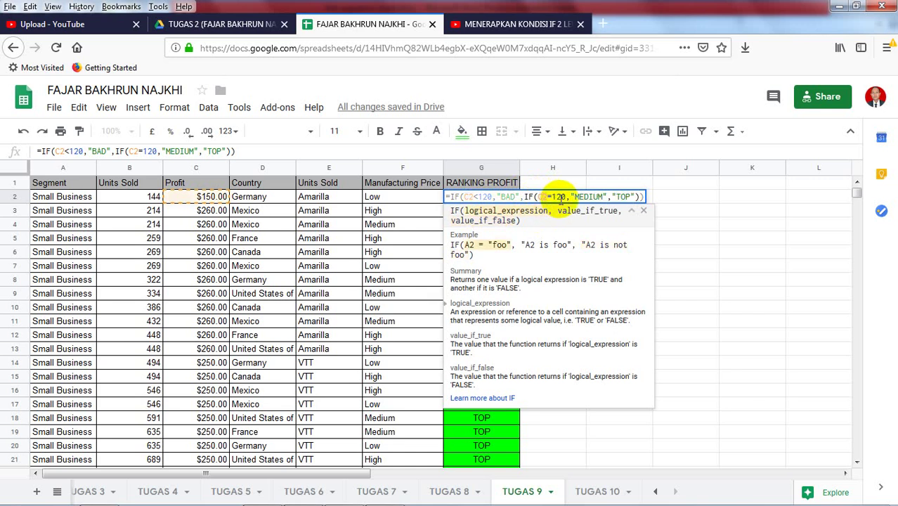
{"action": "double_click", "coordinate": [585, 197]}
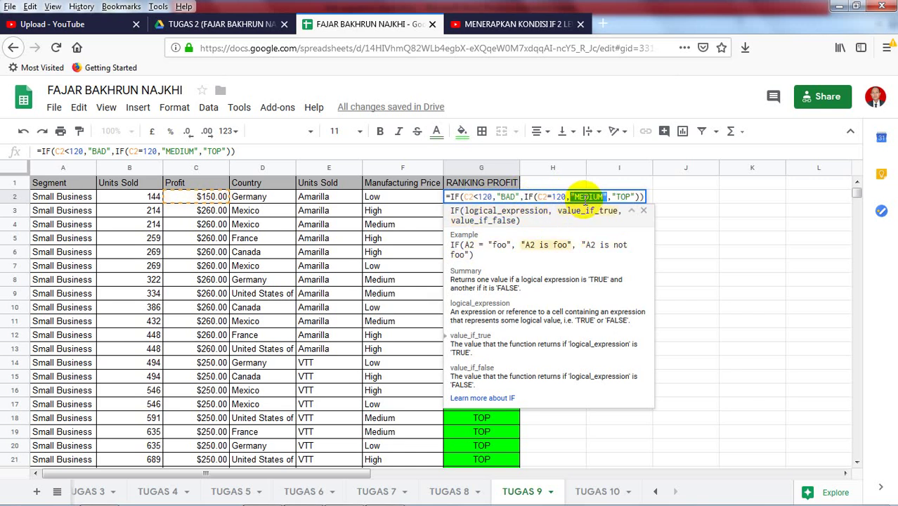
{"action": "left_click", "coordinate": [585, 199]}
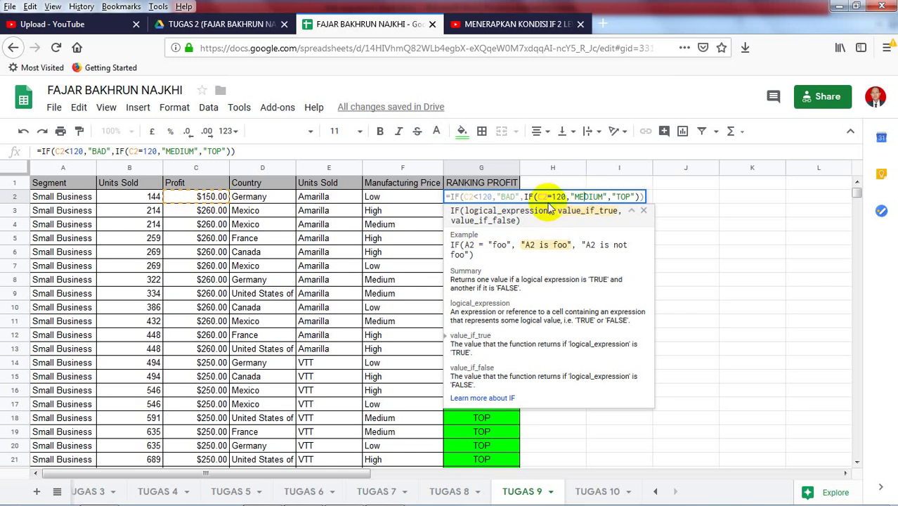
{"action": "left_click_drag", "start_coordinate": [537, 197], "coordinate": [557, 197]}
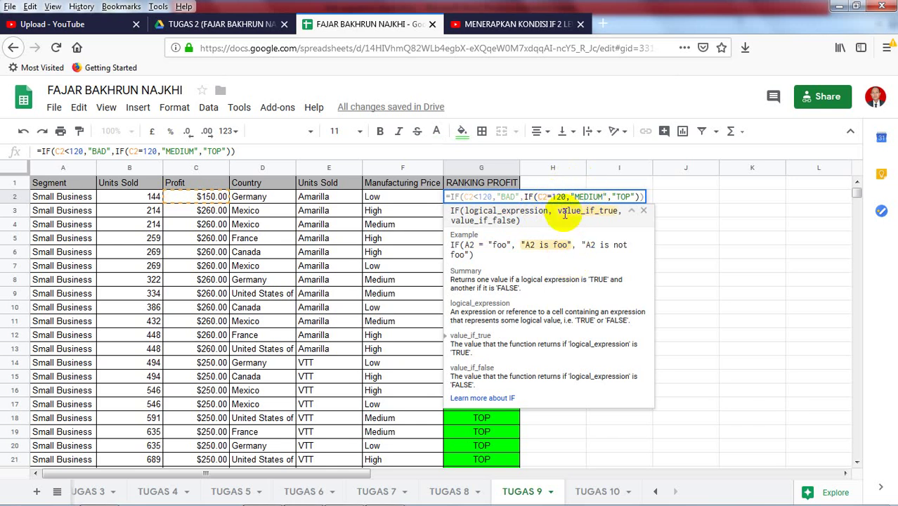
{"action": "left_click", "coordinate": [552, 197]}
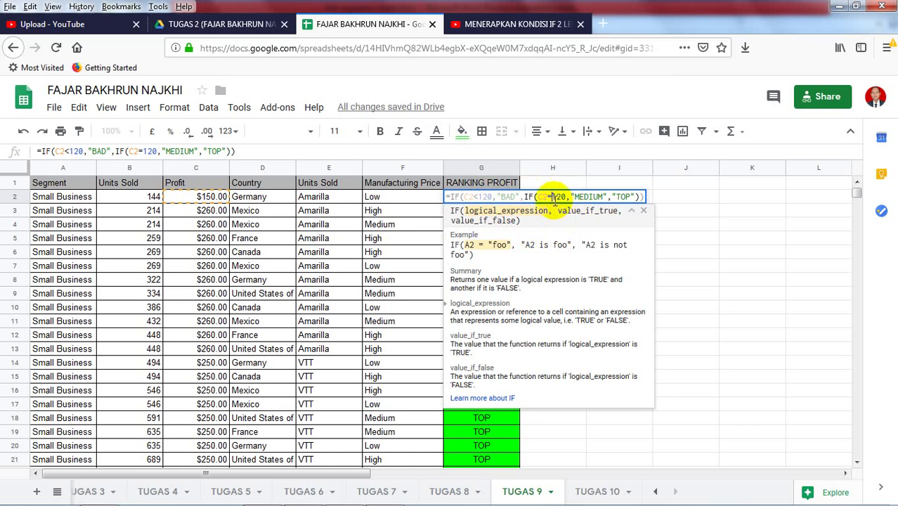
{"action": "double_click", "coordinate": [623, 197]}
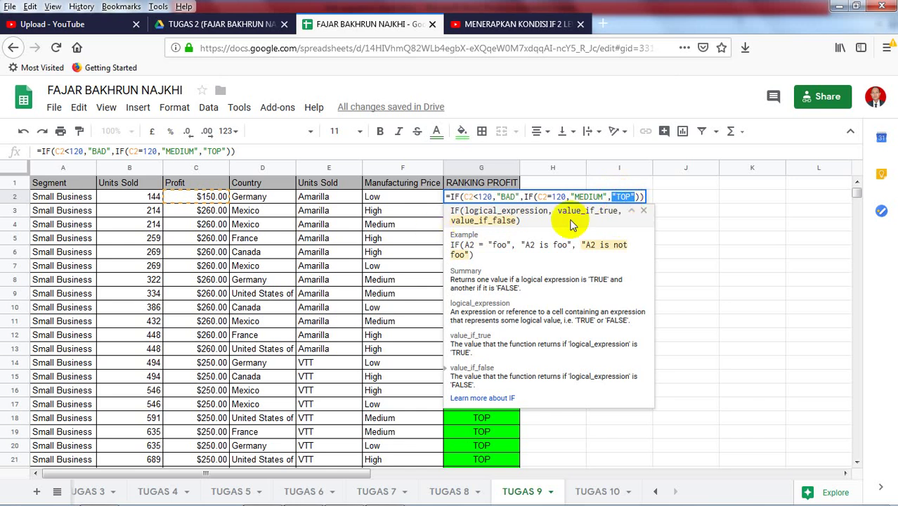
{"action": "key", "text": "Escape"}
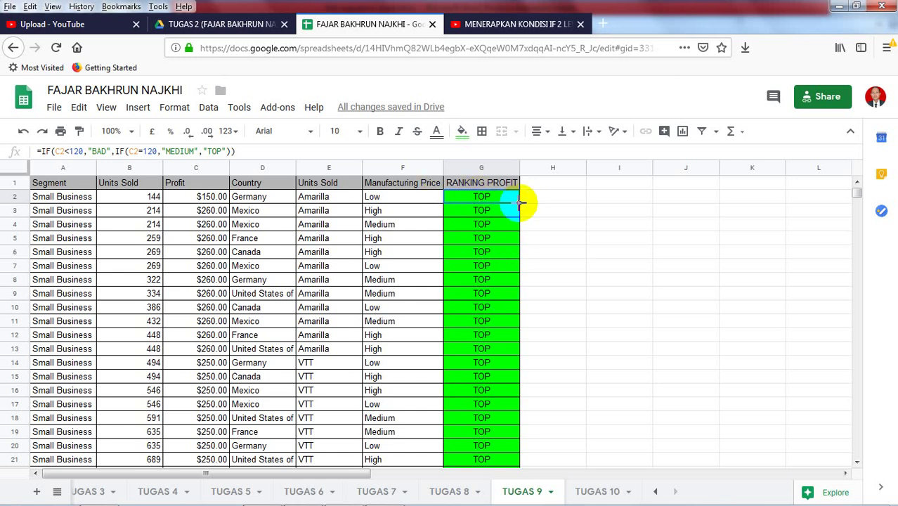
Fill the G2 ranking formula down the RANKING PROFIT column for the data rows.
{"action": "left_click_drag", "start_coordinate": [519, 203], "coordinate": [534, 277]}
{"action": "scroll", "coordinate": [534, 279], "scroll_direction": "up", "scroll_amount": 5}
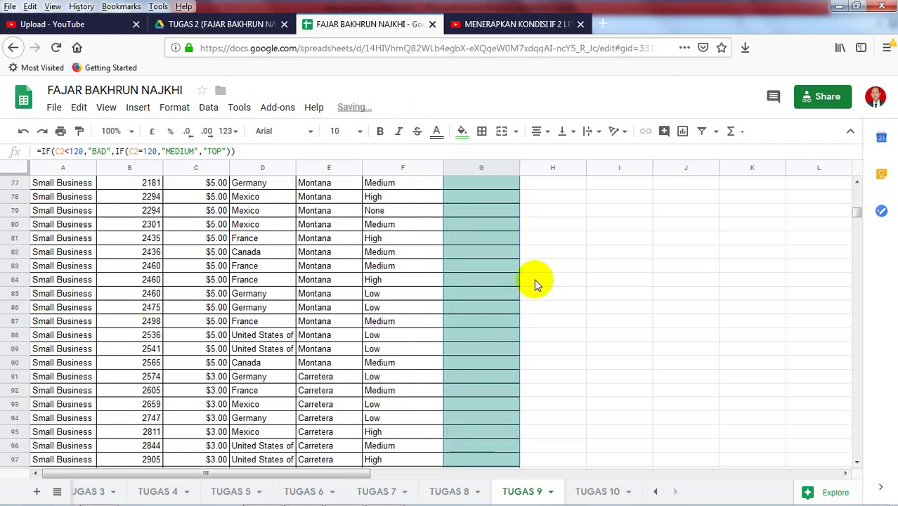
{"action": "scroll", "coordinate": [534, 279], "scroll_direction": "up", "scroll_amount": 15}
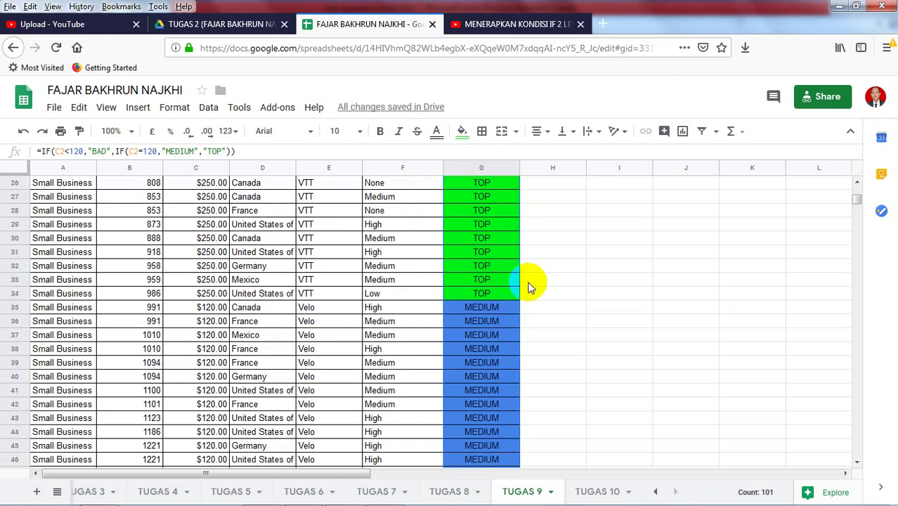
{"action": "scroll", "coordinate": [531, 284], "scroll_direction": "up", "scroll_amount": 8}
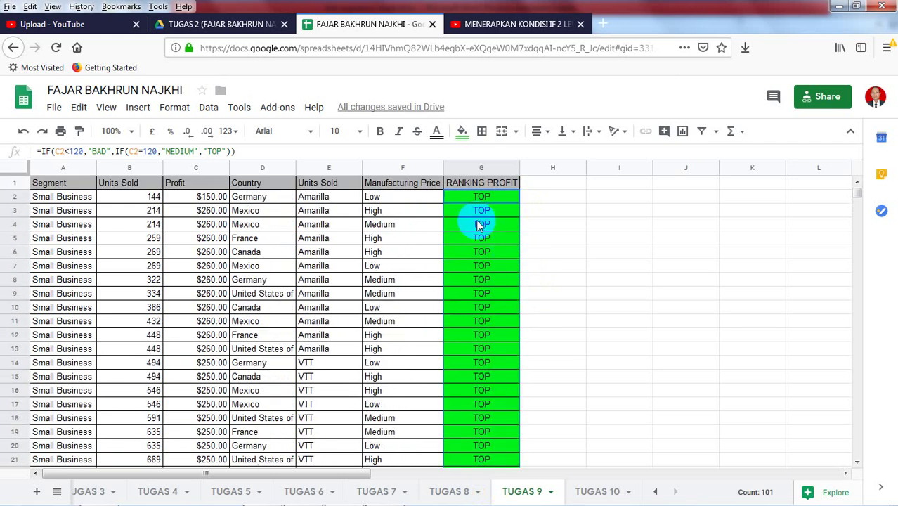
Review the copied formulas and rankings down the RANKING PROFIT column, checking how the row references and categories change.
{"action": "left_click", "coordinate": [477, 224]}
{"action": "left_click", "coordinate": [471, 210]}
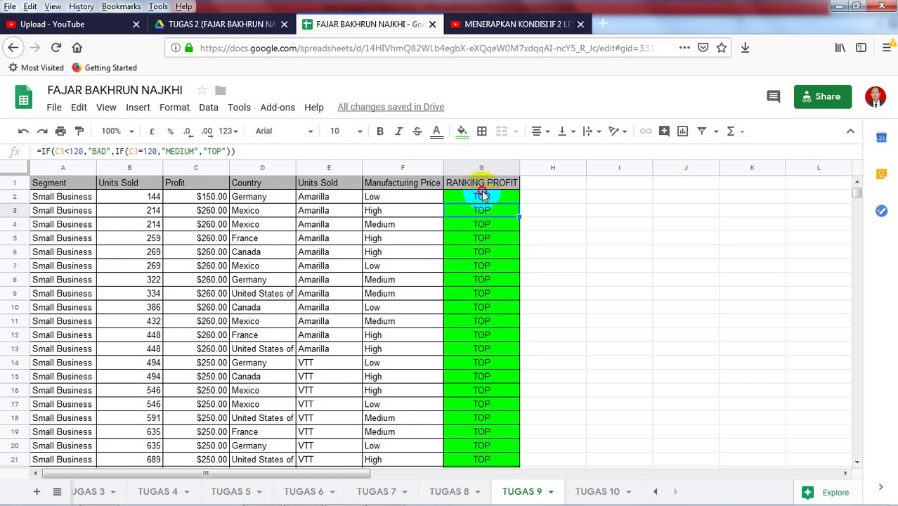
{"action": "left_click", "coordinate": [481, 185]}
{"action": "left_click", "coordinate": [482, 196]}
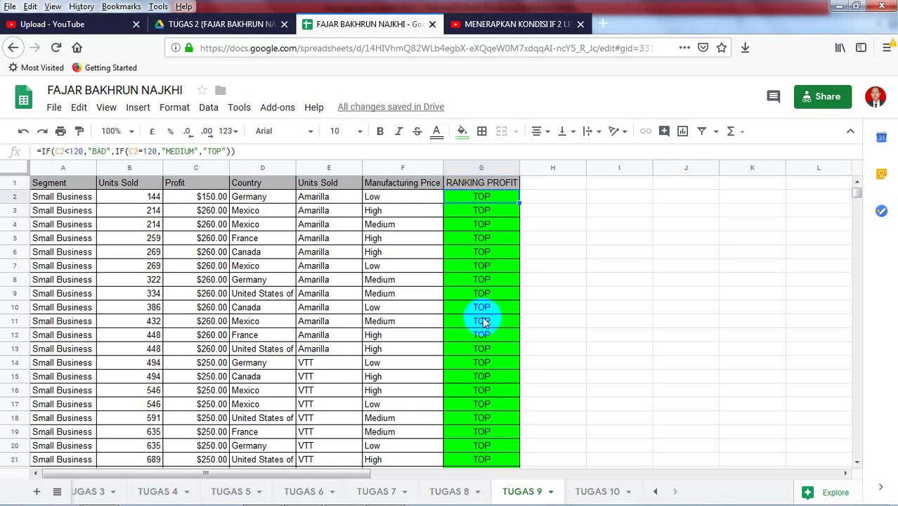
{"action": "scroll", "coordinate": [482, 322], "scroll_direction": "down", "scroll_amount": 8}
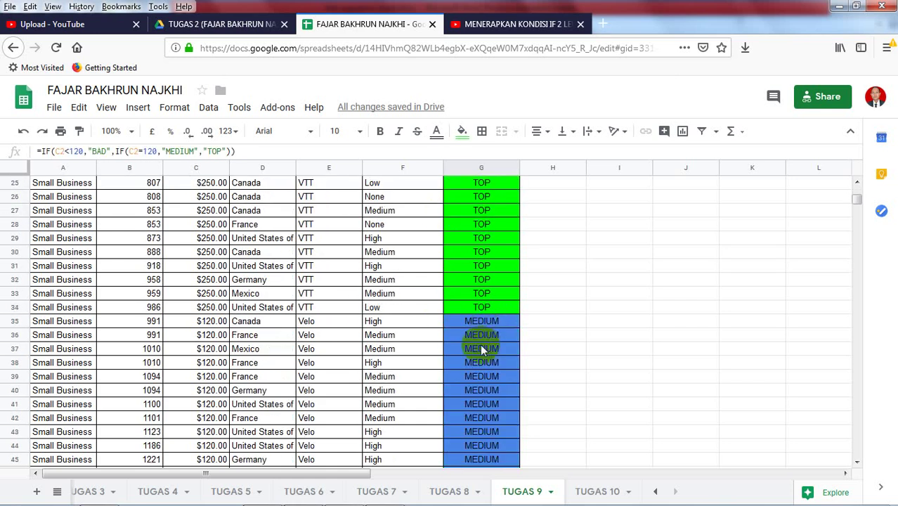
{"action": "left_click", "coordinate": [468, 319]}
{"action": "left_click", "coordinate": [479, 366]}
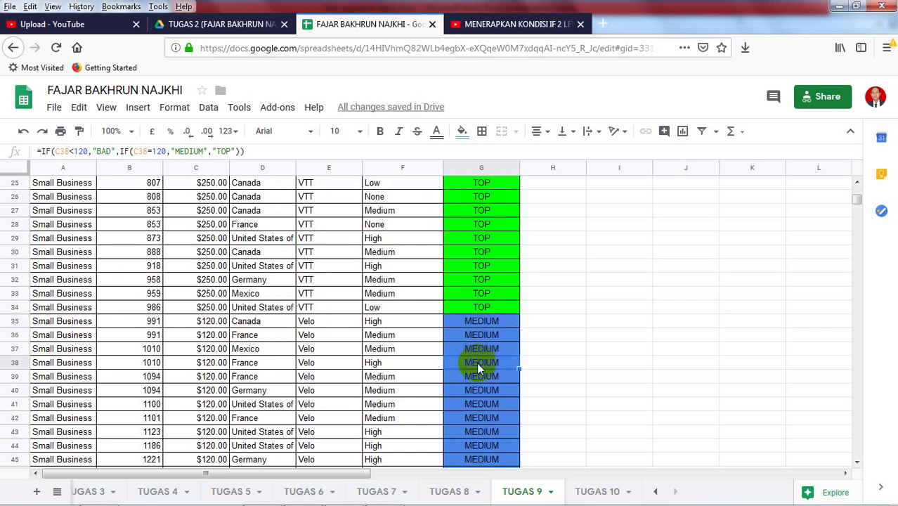
{"action": "left_click", "coordinate": [473, 403]}
{"action": "left_click", "coordinate": [472, 347]}
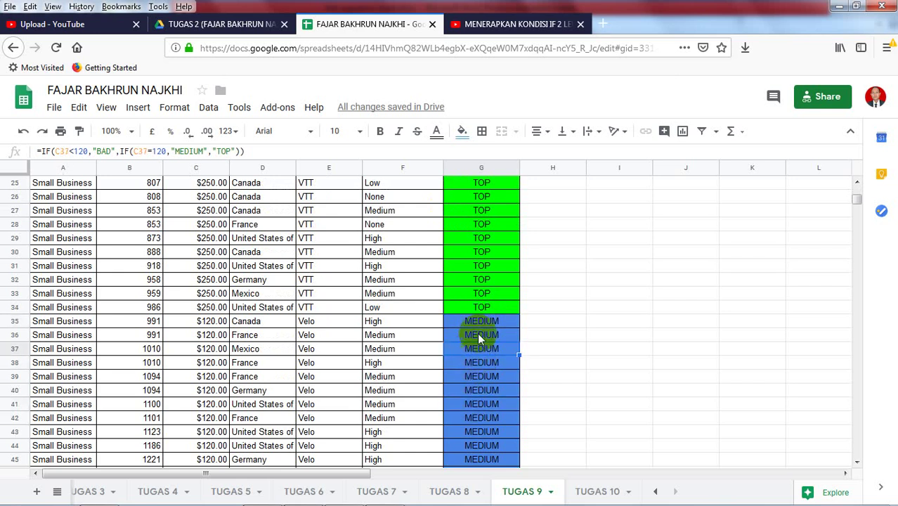
{"action": "left_click", "coordinate": [480, 323]}
{"action": "scroll", "coordinate": [482, 357], "scroll_direction": "down", "scroll_amount": 8}
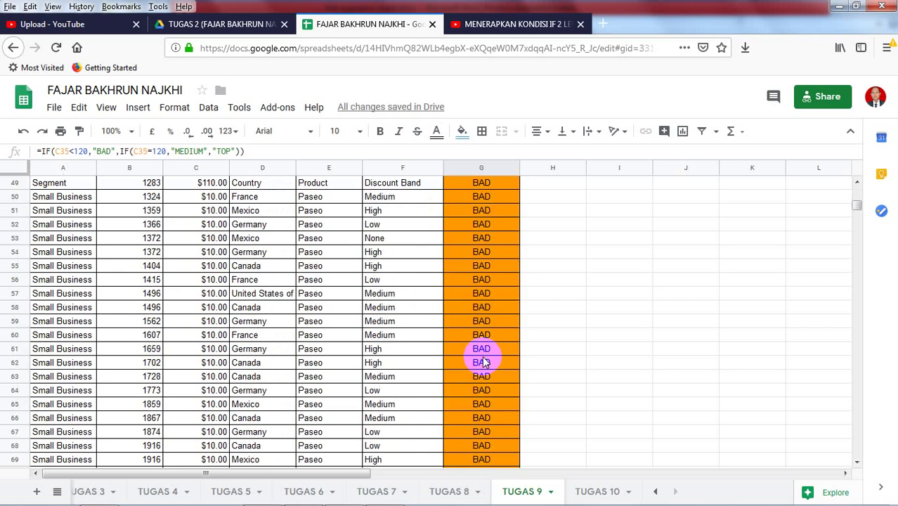
Check the copied ranking formula in G55 and review the rankings back up the RANKING PROFIT column.
{"action": "left_click", "coordinate": [471, 266]}
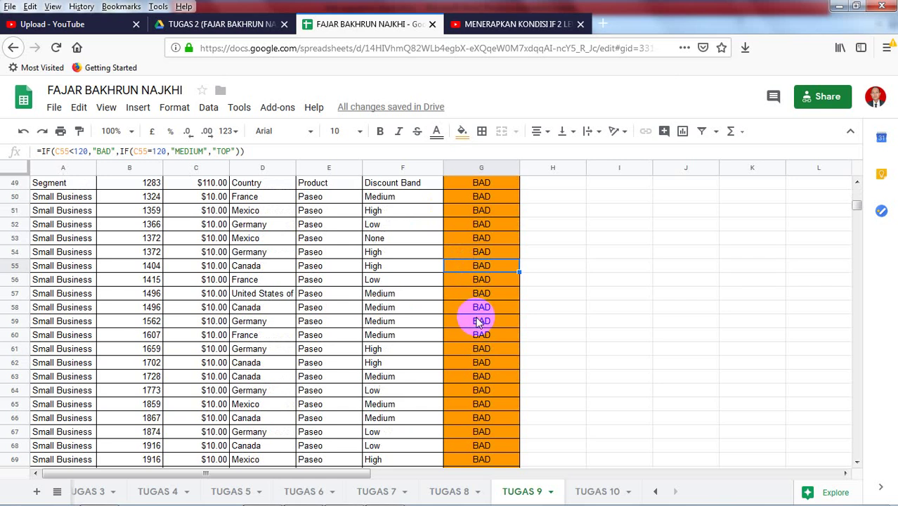
{"action": "scroll", "coordinate": [470, 242], "scroll_direction": "up", "scroll_amount": 5}
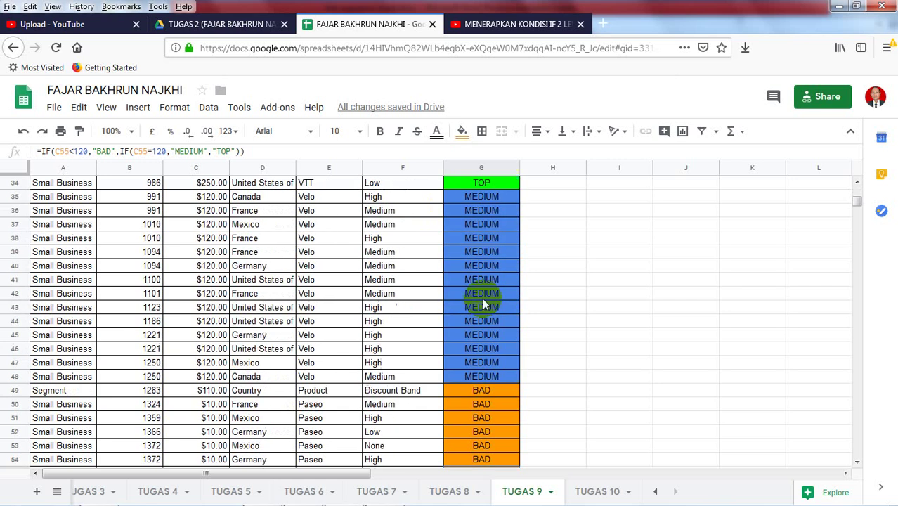
{"action": "scroll", "coordinate": [482, 299], "scroll_direction": "up", "scroll_amount": 11}
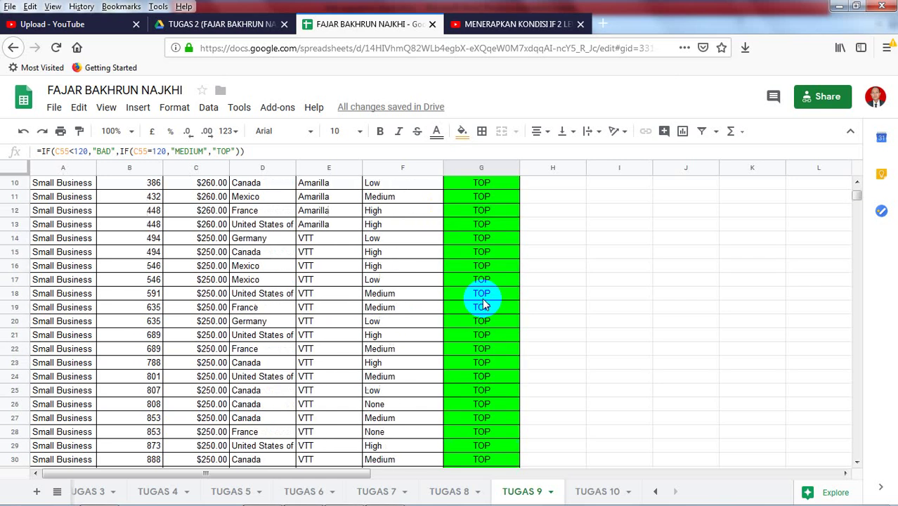
Select the RANKING PROFIT cells from G2 down, excluding the header, and open their conditional formatting rules.
{"action": "left_click", "coordinate": [480, 167]}
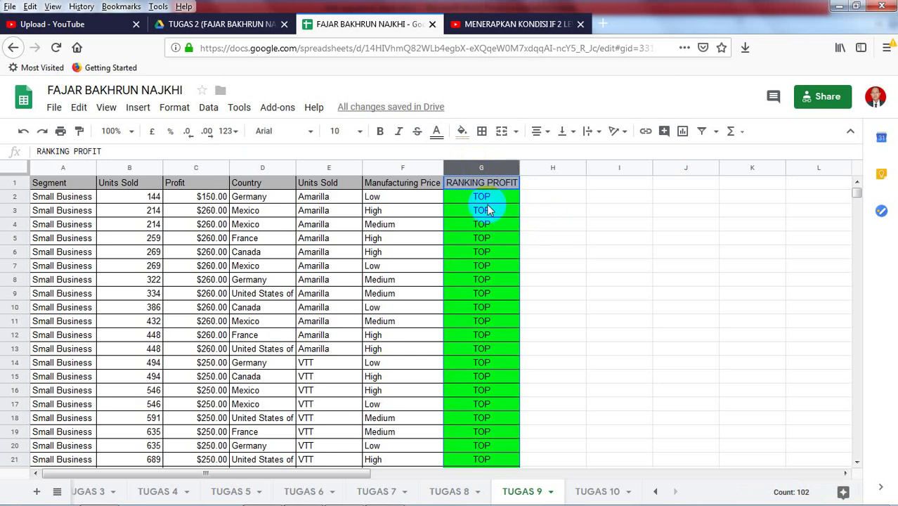
{"action": "left_click", "coordinate": [478, 192]}
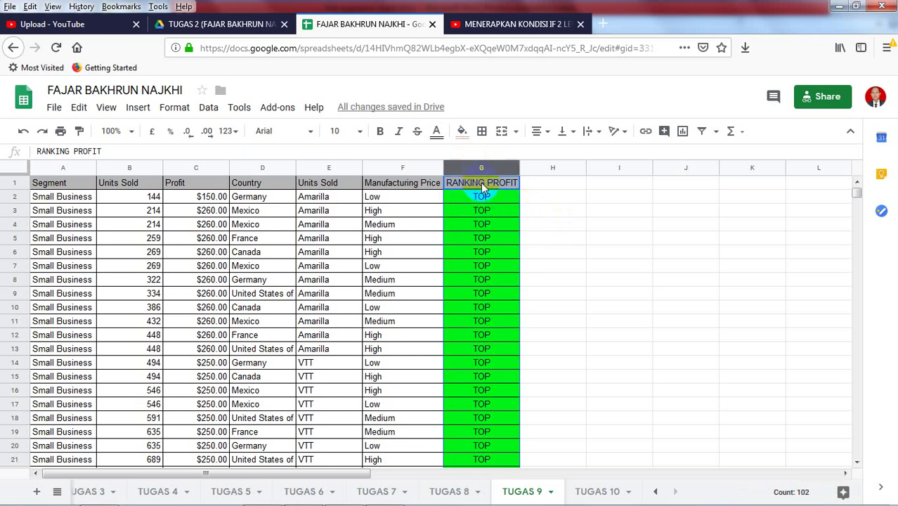
{"action": "left_click", "coordinate": [481, 197]}
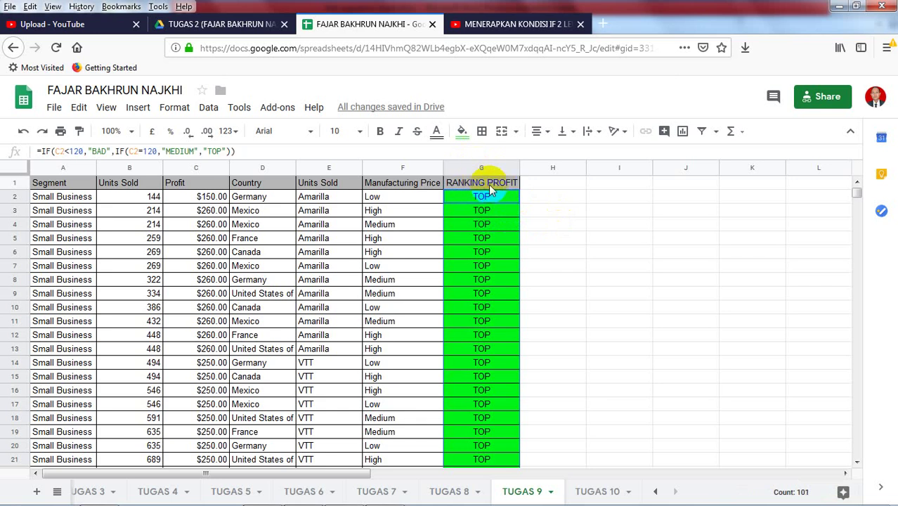
{"action": "right_click", "coordinate": [471, 236]}
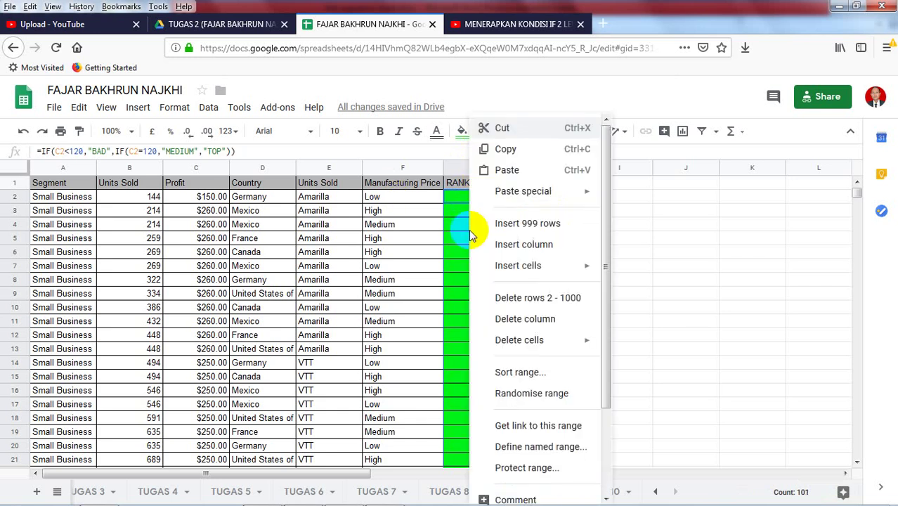
{"action": "scroll", "coordinate": [546, 383], "scroll_direction": "down", "scroll_amount": 3}
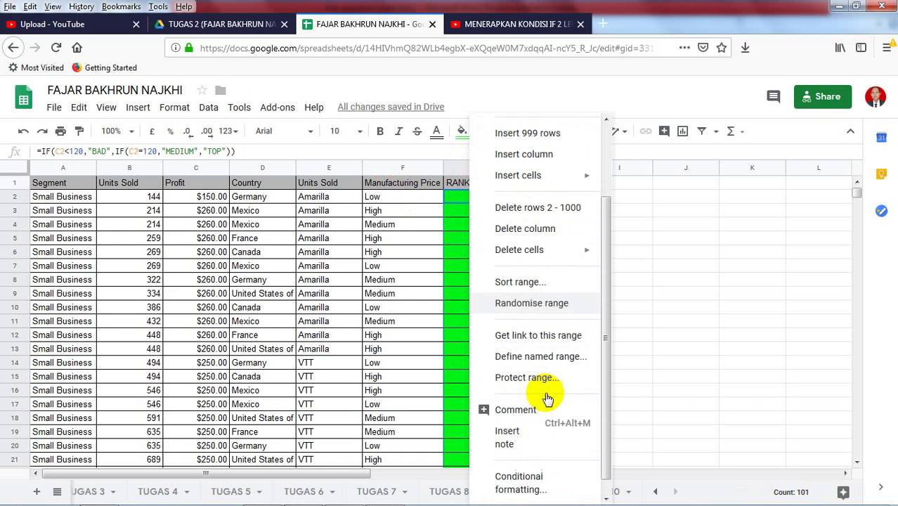
{"action": "left_click", "coordinate": [534, 471]}
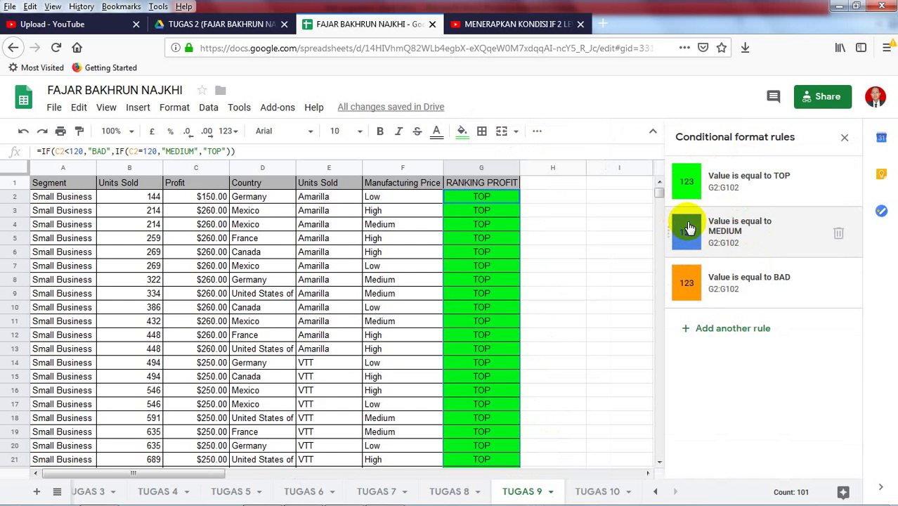
Examine the colour rules for BAD and TOP on G2:G102, including the TOP rule's settings, and close the rules without changing them.
{"action": "left_click", "coordinate": [701, 292]}
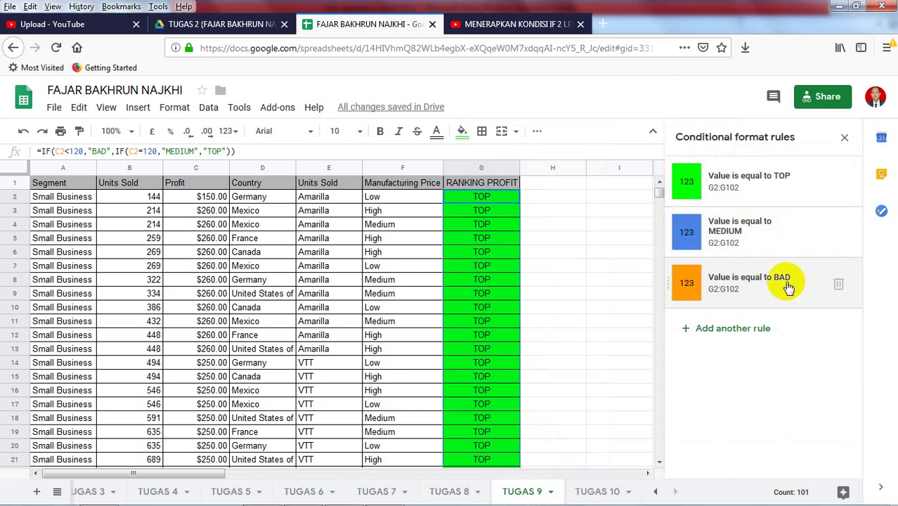
{"action": "left_click", "coordinate": [692, 295]}
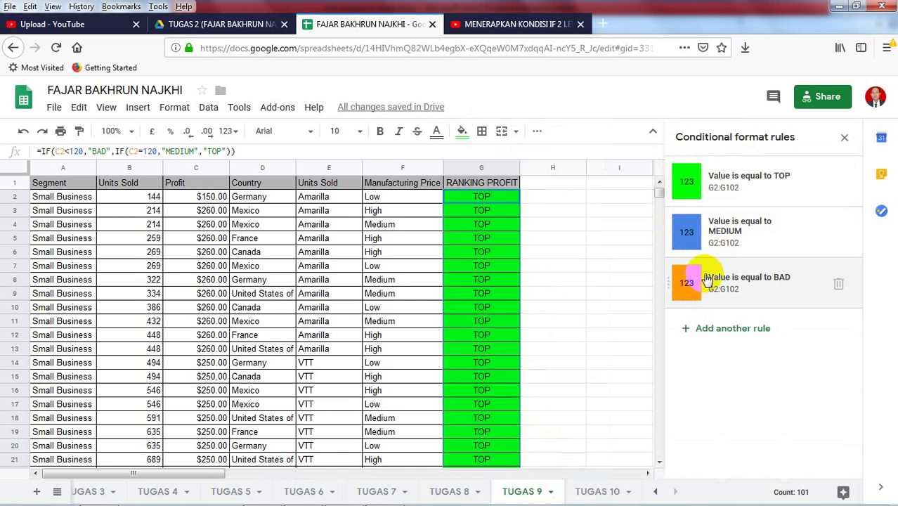
{"action": "left_click", "coordinate": [729, 194]}
{"action": "left_click", "coordinate": [731, 196]}
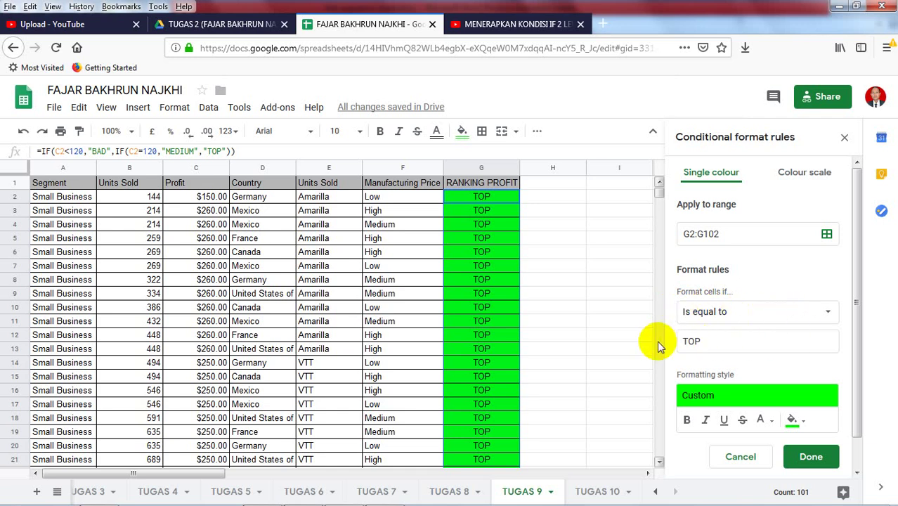
{"action": "left_click", "coordinate": [804, 457]}
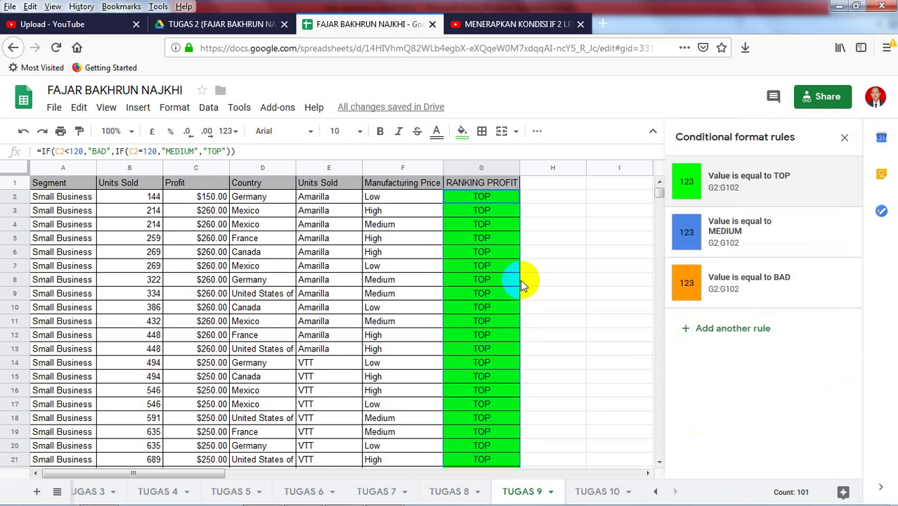
{"action": "left_click", "coordinate": [556, 251]}
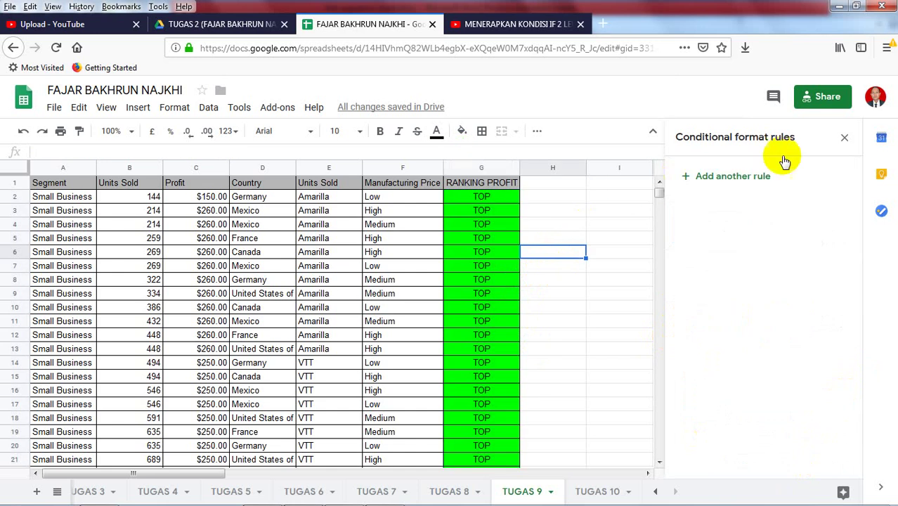
{"action": "left_click", "coordinate": [842, 140]}
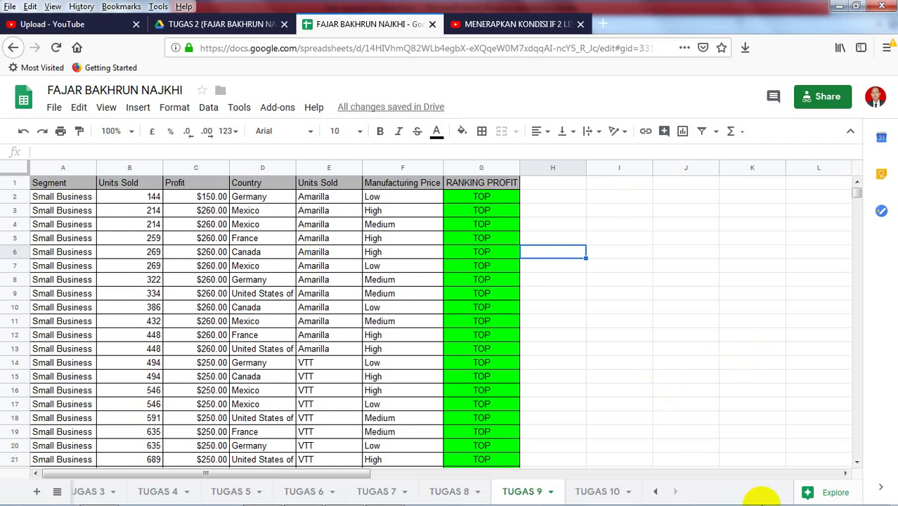
{"action": "left_click", "coordinate": [747, 493]}
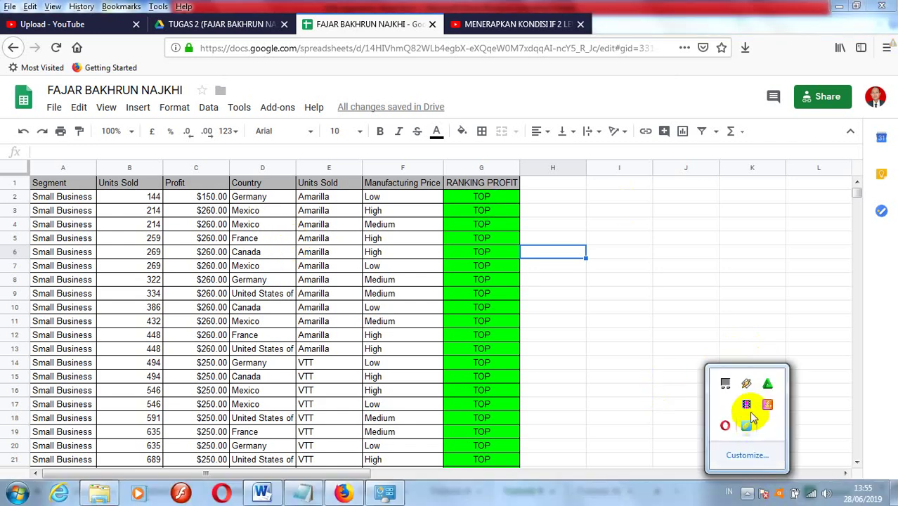